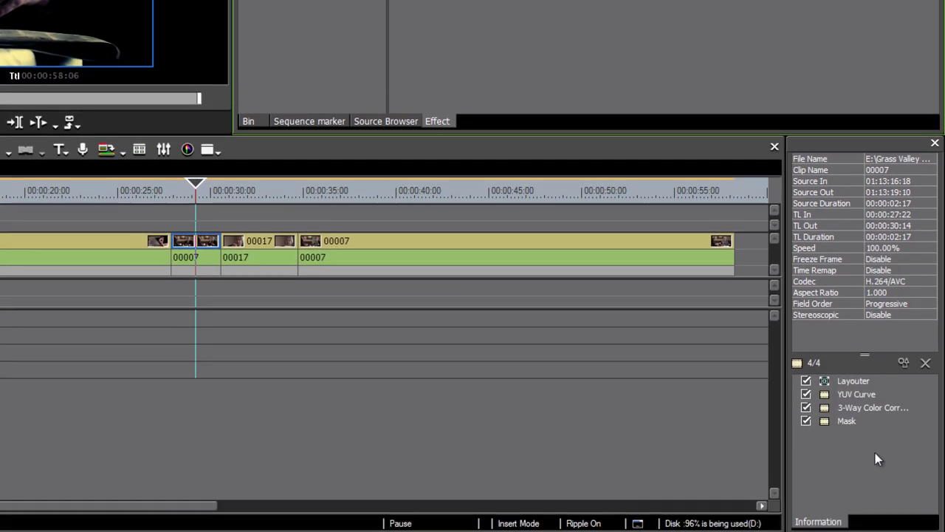
Drag-select the YUV Curve, 3-Way Color Correction and Mask rows in clip 00007's filter list
{"action": "left_click_drag", "start_coordinate": [871, 444], "coordinate": [827, 394]}
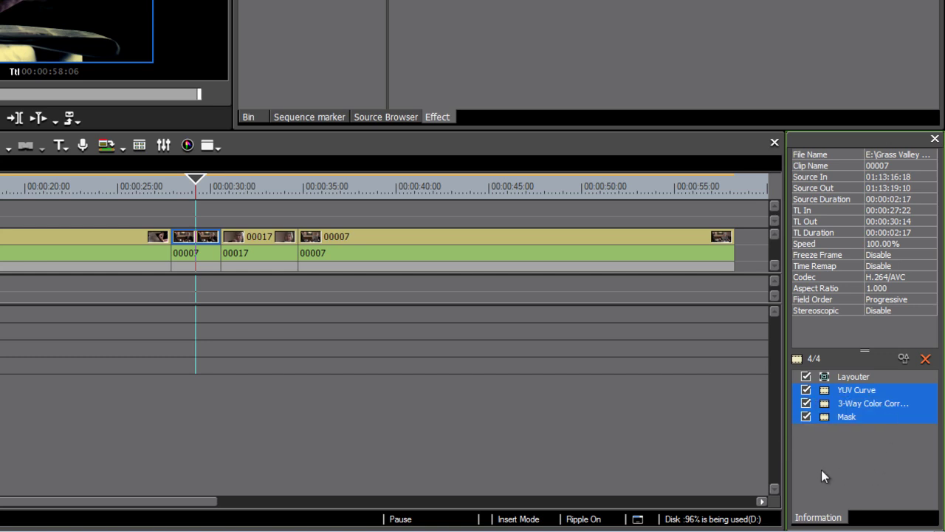
Save the three selected filters as a user preset named 'Amazing Preset'
{"action": "right_click", "coordinate": [848, 418]}
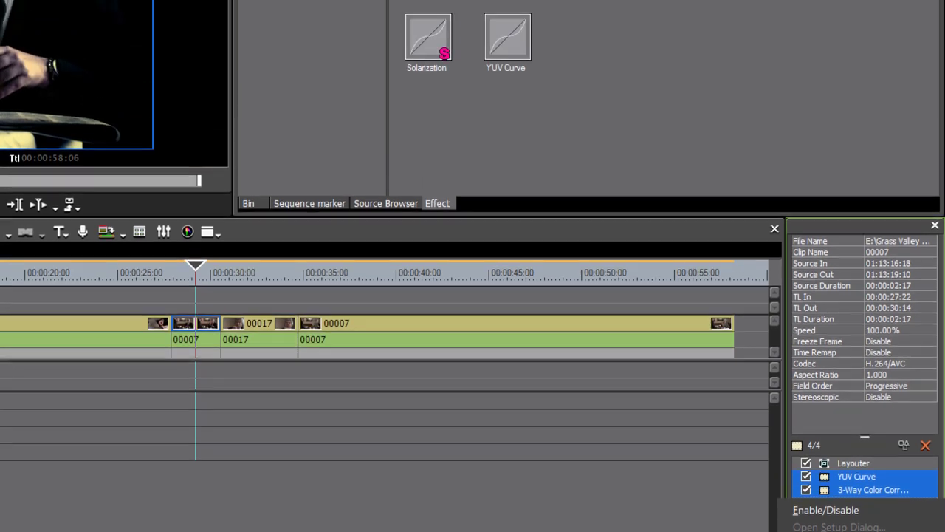
{"action": "left_click", "coordinate": [842, 531]}
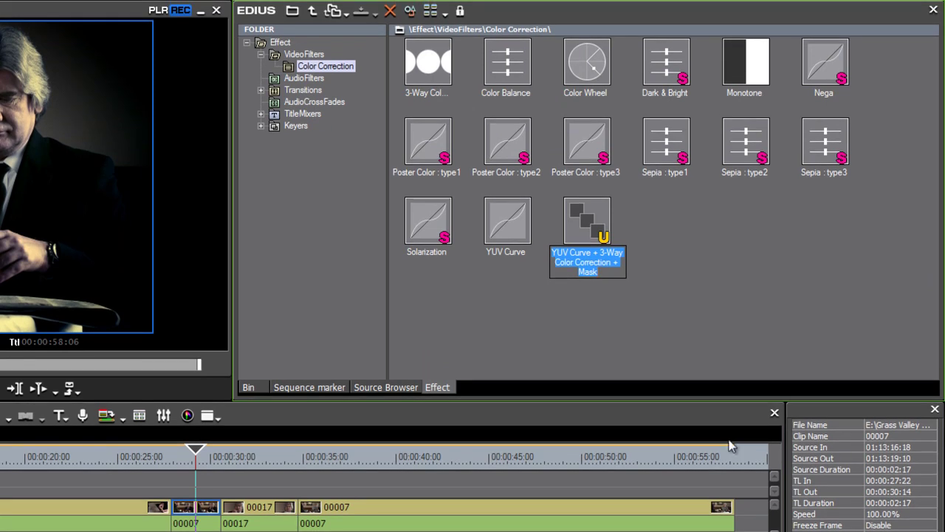
{"action": "type", "text": "Amazin"}
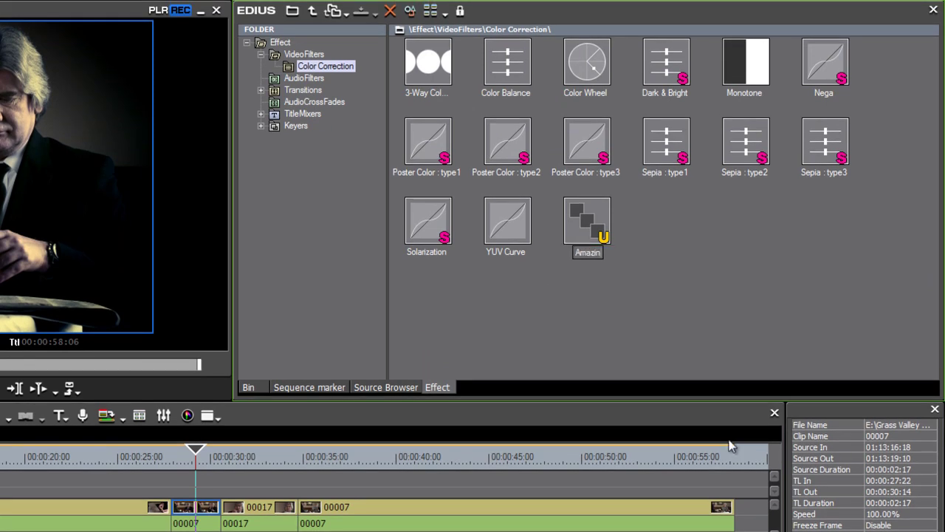
{"action": "type", "text": "g Preset"}
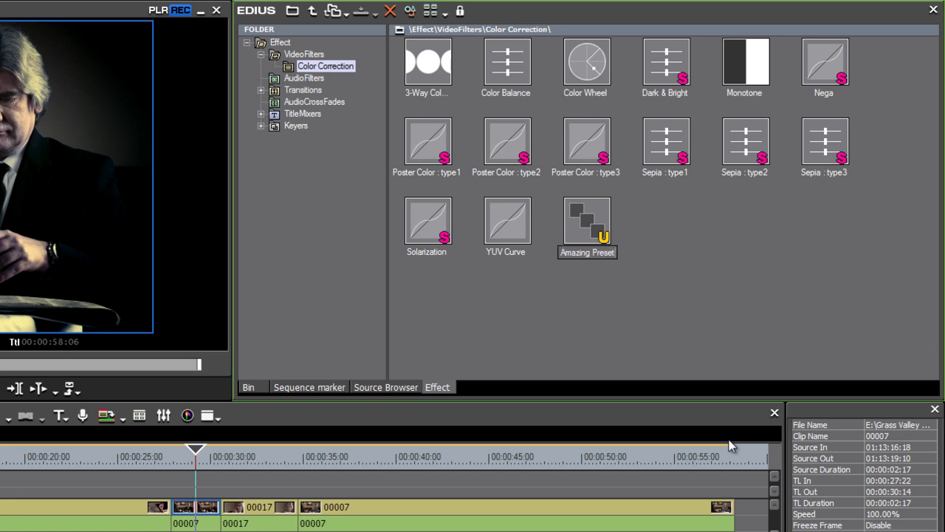
{"action": "key", "text": "Return"}
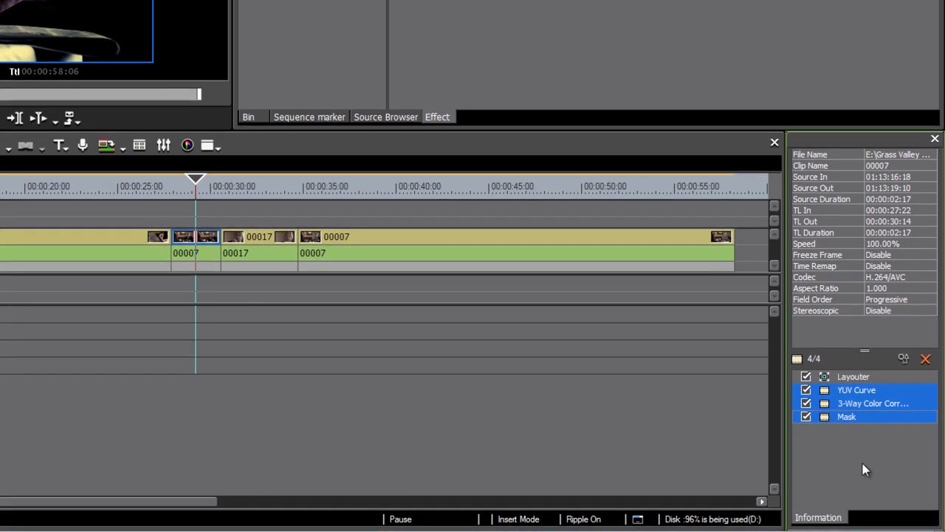
Inspect the YUV Curve and 3-Way Color Correction settings, closing each without changes
{"action": "double_click", "coordinate": [860, 390]}
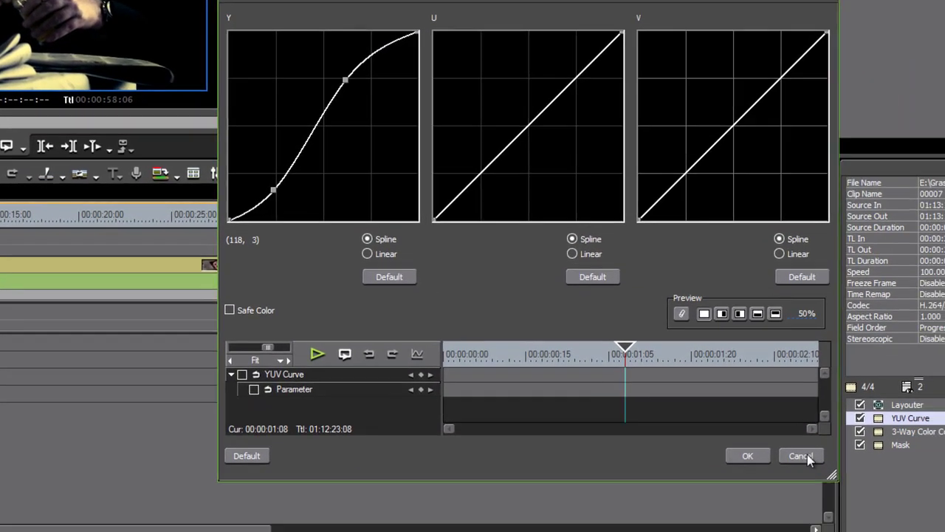
{"action": "left_click", "coordinate": [884, 498]}
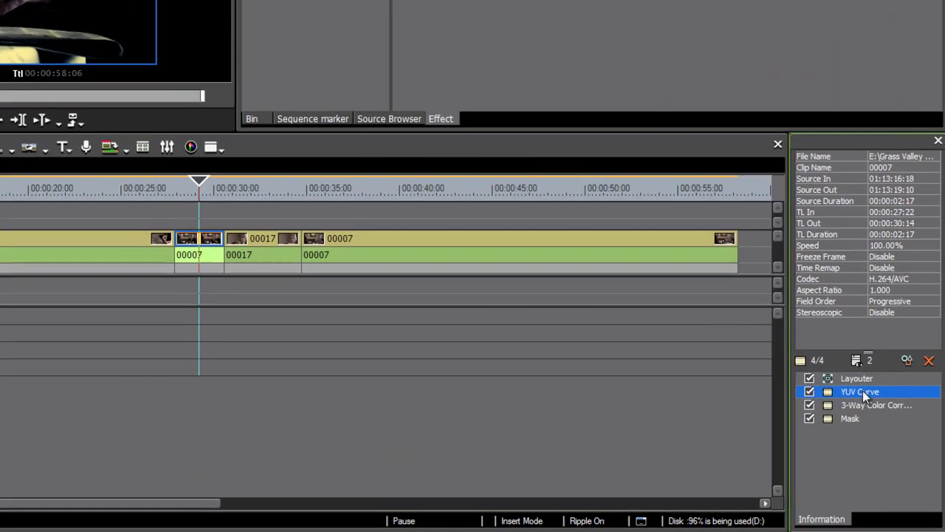
{"action": "double_click", "coordinate": [862, 402]}
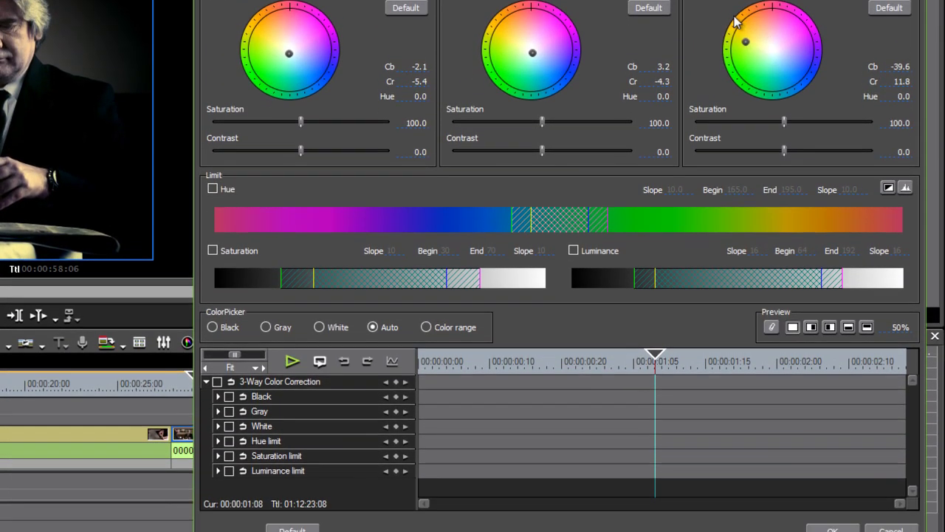
{"action": "key", "text": "Return"}
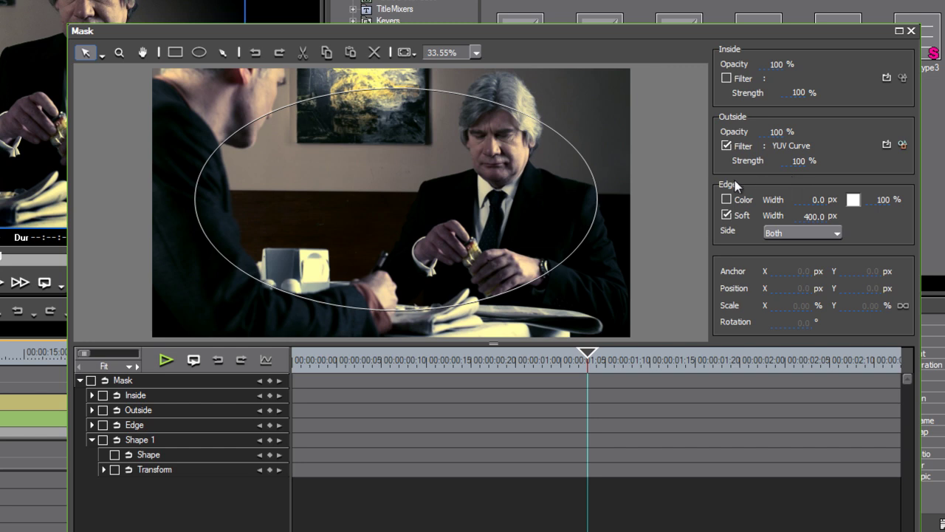
Review the YUV Curve applied outside the mask, then close it
{"action": "left_click", "coordinate": [902, 144]}
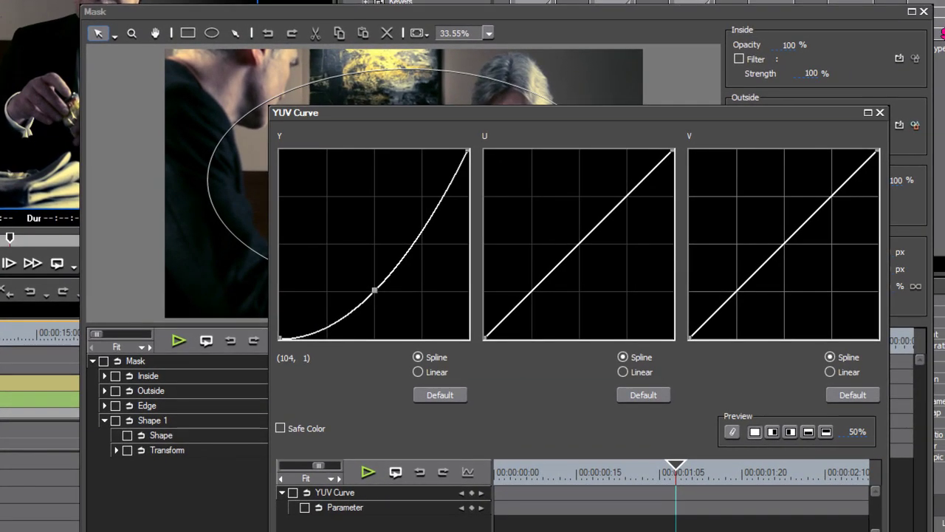
{"action": "key", "text": "Return"}
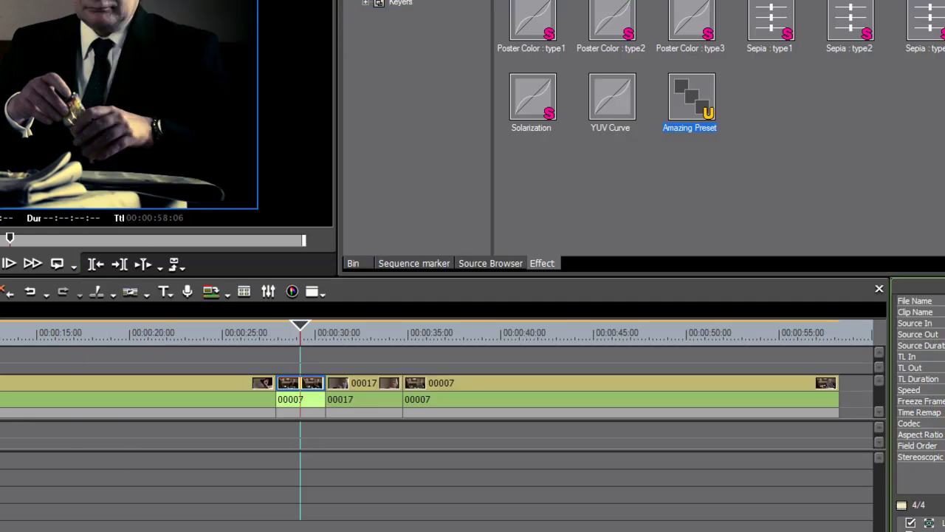
Drag Amazing Preset onto clip 00007, previewing the timeline around 00:00:33
{"action": "left_click", "coordinate": [725, 170]}
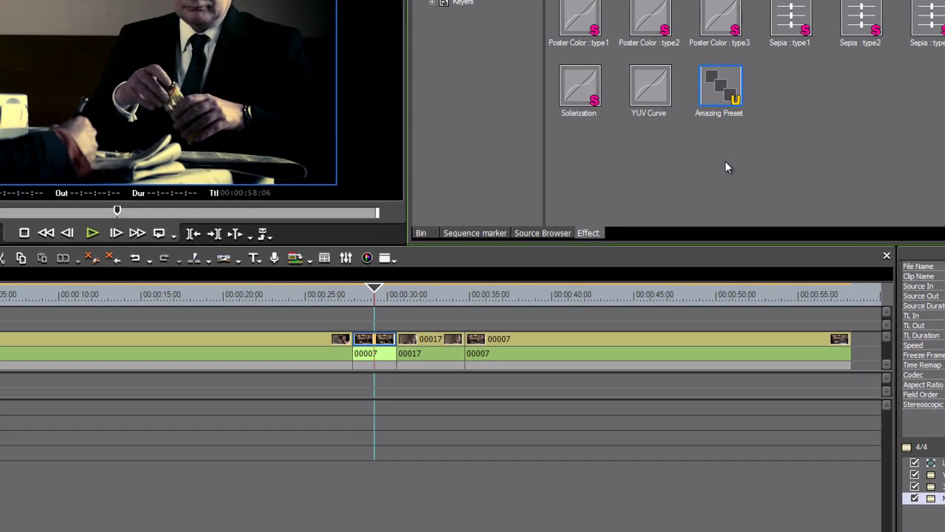
{"action": "left_click_drag", "start_coordinate": [711, 82], "coordinate": [443, 346]}
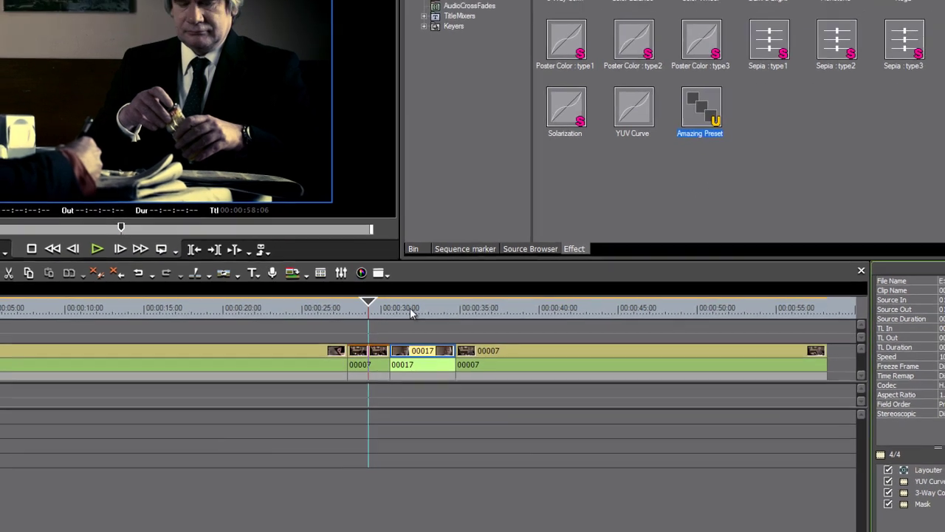
{"action": "left_click_drag", "start_coordinate": [412, 313], "coordinate": [471, 345]}
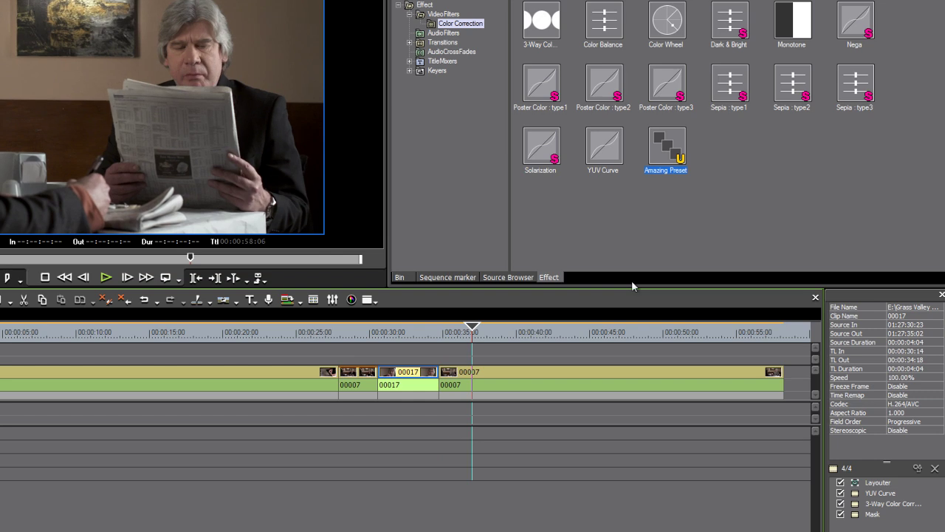
{"action": "left_click_drag", "start_coordinate": [665, 147], "coordinate": [595, 380]}
{"action": "left_click", "coordinate": [561, 339]}
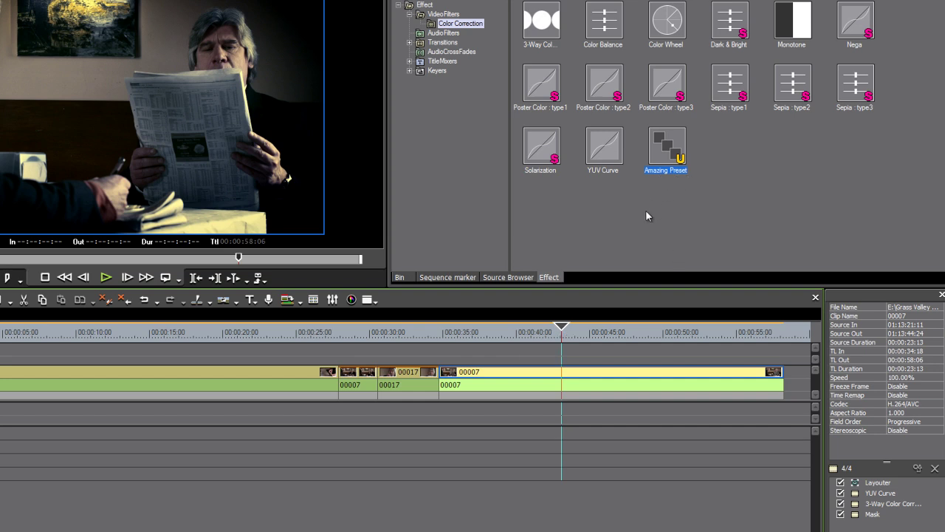
Select the Amazing Preset effect in the Effect palette
{"action": "left_click", "coordinate": [670, 158]}
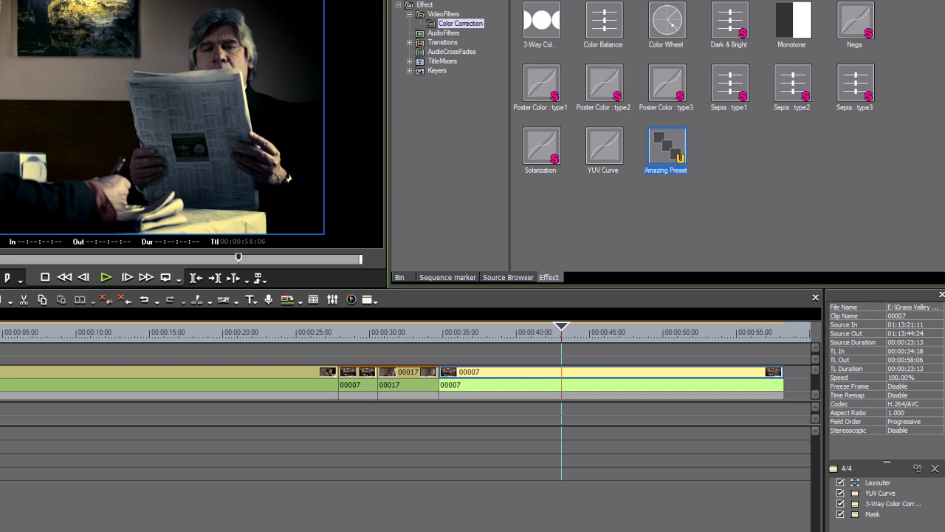
{"action": "left_click", "coordinate": [701, 229]}
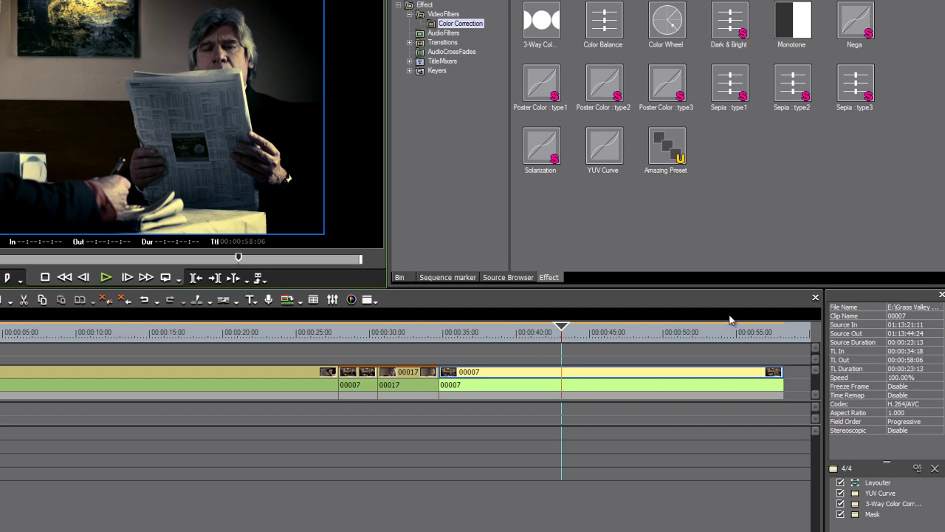
{"action": "left_click", "coordinate": [667, 152]}
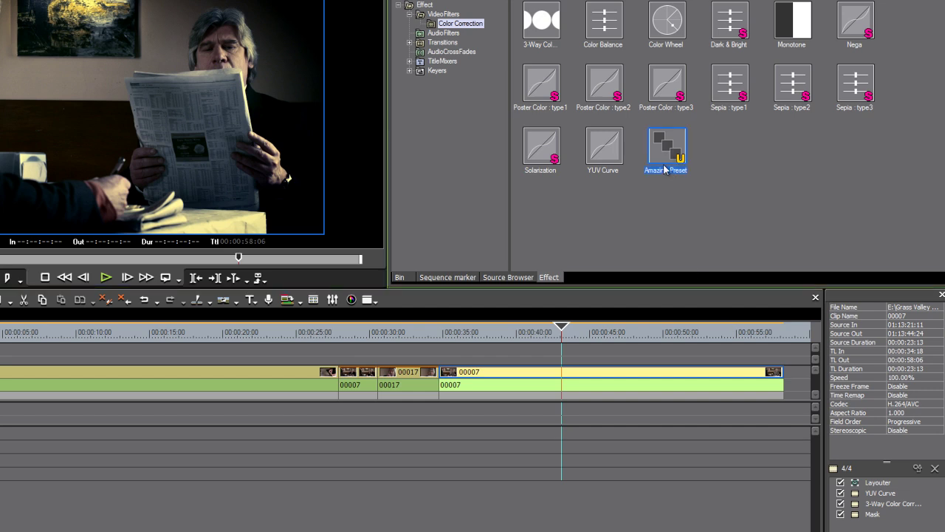
View the Amazing Preset properties, then close them
{"action": "right_click", "coordinate": [661, 152]}
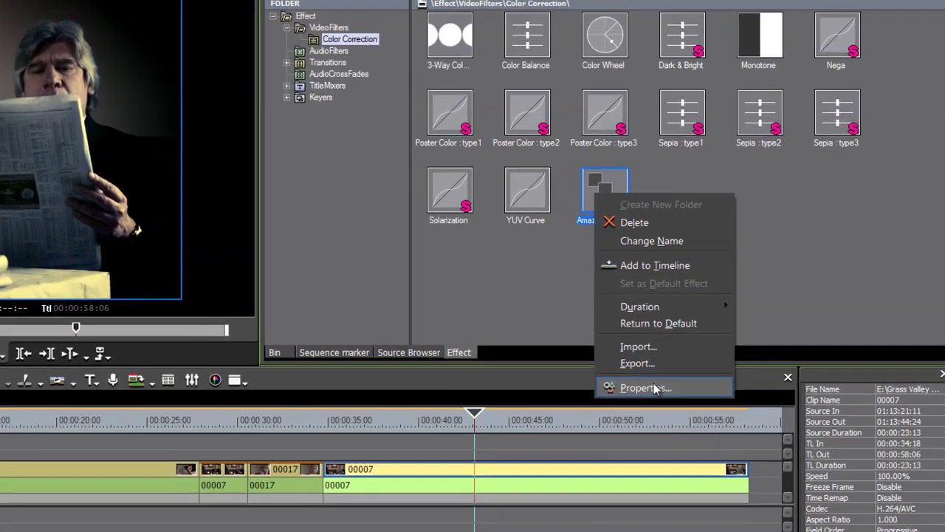
{"action": "left_click", "coordinate": [650, 387]}
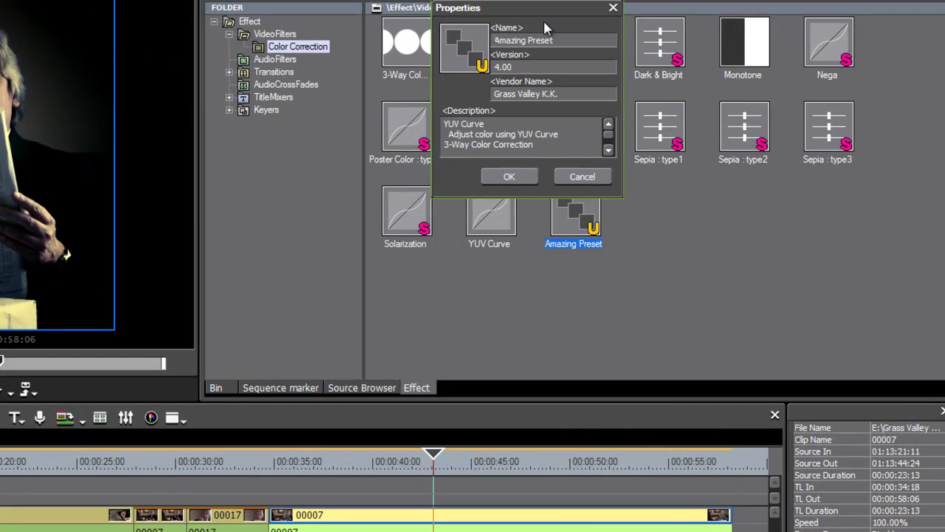
{"action": "left_click_drag", "start_coordinate": [542, 9], "coordinate": [463, 310]}
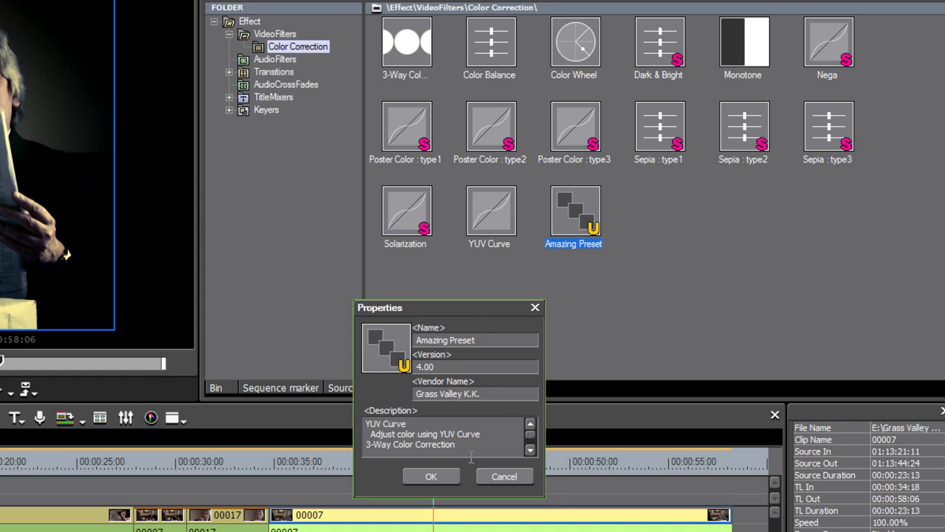
{"action": "left_click", "coordinate": [491, 478]}
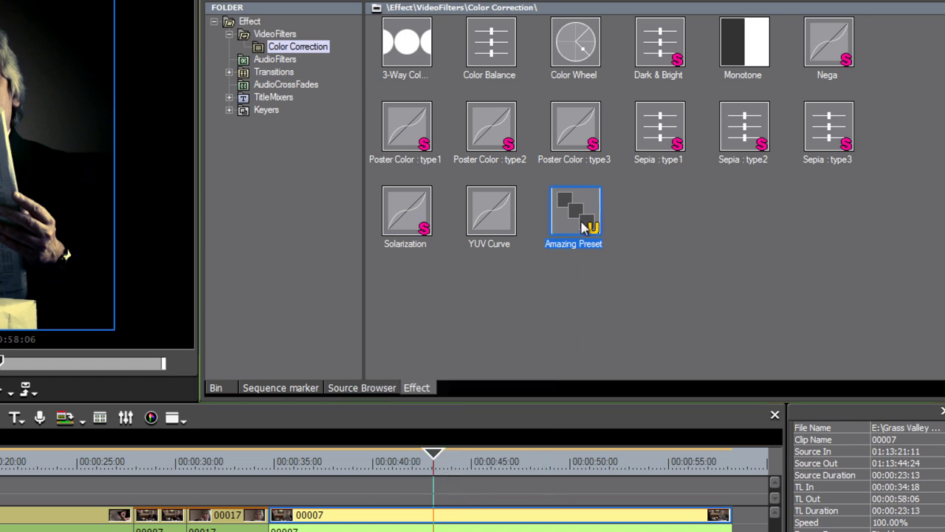
Set the preset's description to 'This is the most amazing finishing color effect ever ever ever.'
{"action": "mouse_move", "coordinate": [583, 228]}
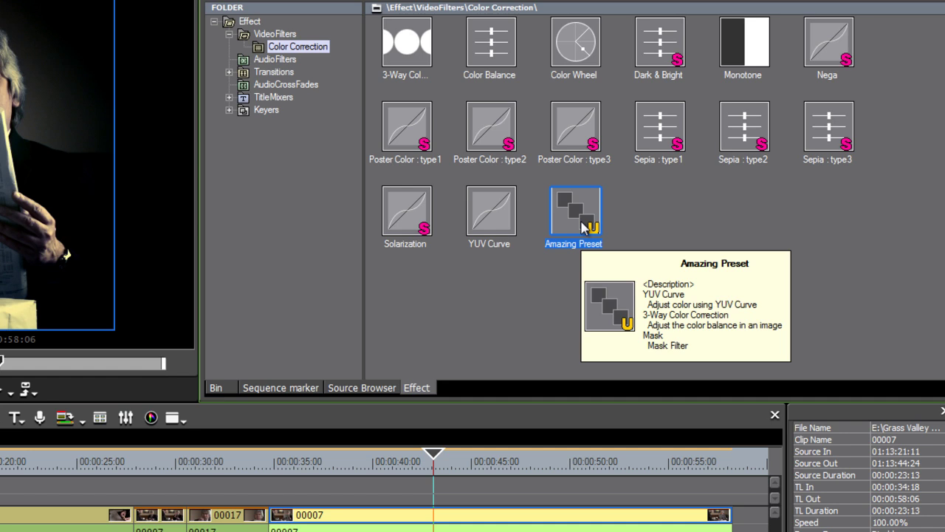
{"action": "right_click", "coordinate": [583, 228]}
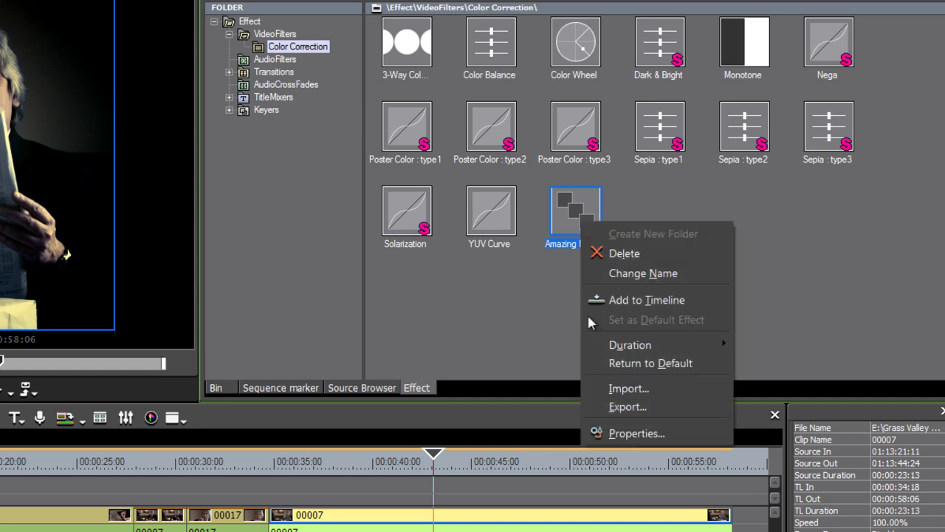
{"action": "left_click", "coordinate": [614, 432]}
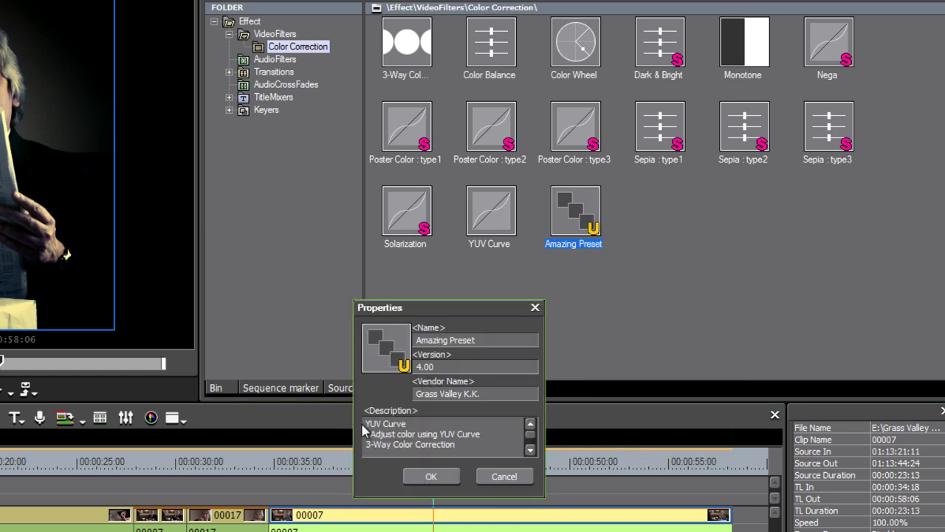
{"action": "key", "text": "ctrl+a"}
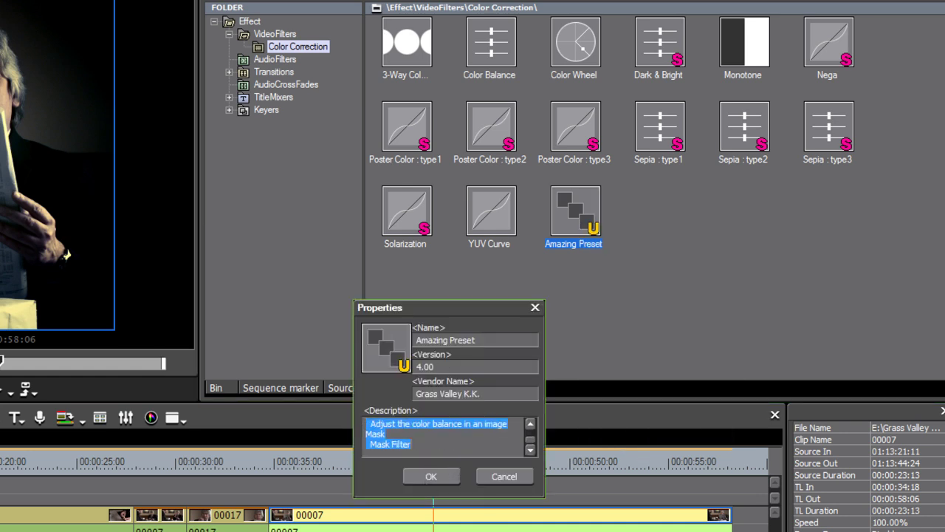
{"action": "type", "text": "This"}
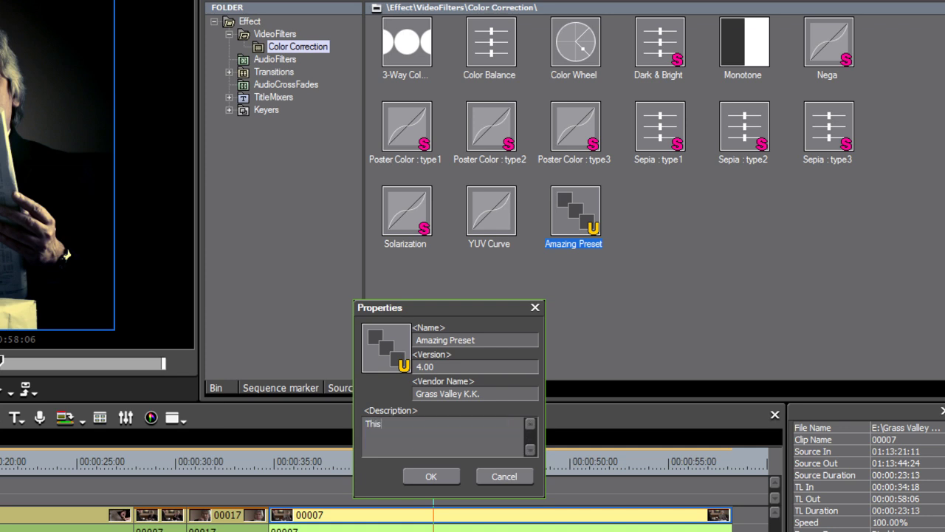
{"action": "type", "text": " is the most amazing fini"}
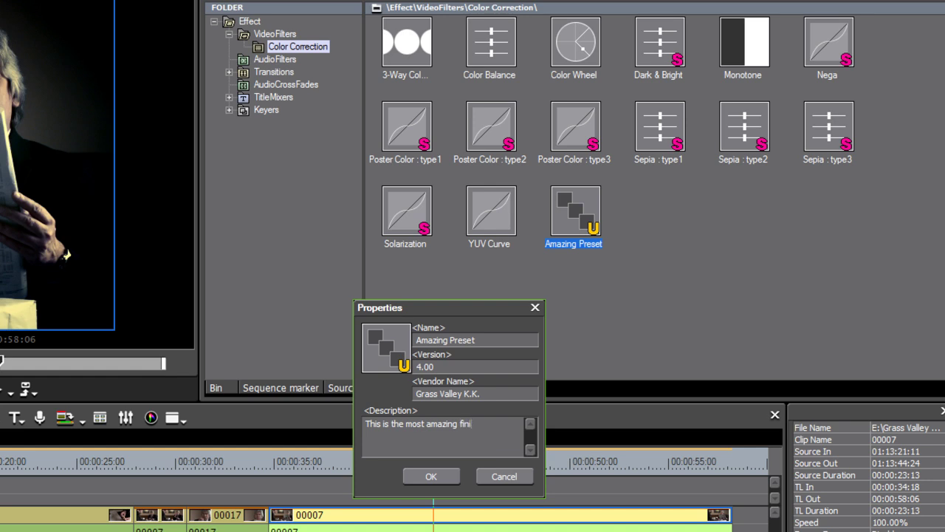
{"action": "type", "text": "shing color effe"}
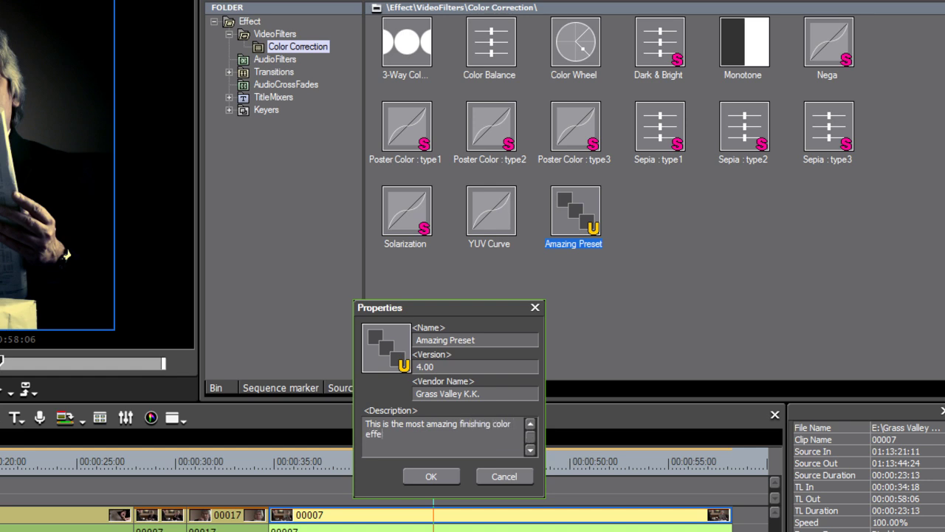
{"action": "type", "text": "ct ever ever ever."}
{"action": "left_click", "coordinate": [432, 479]}
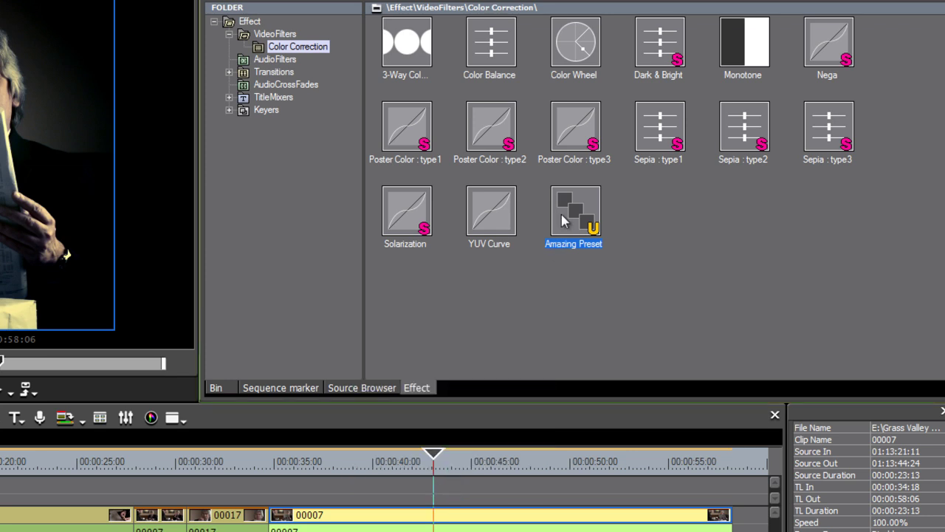
Drag the YUV Curve, 3-Way Color Correction and Mask filters off the long 00007 clip
{"action": "mouse_move", "coordinate": [561, 216]}
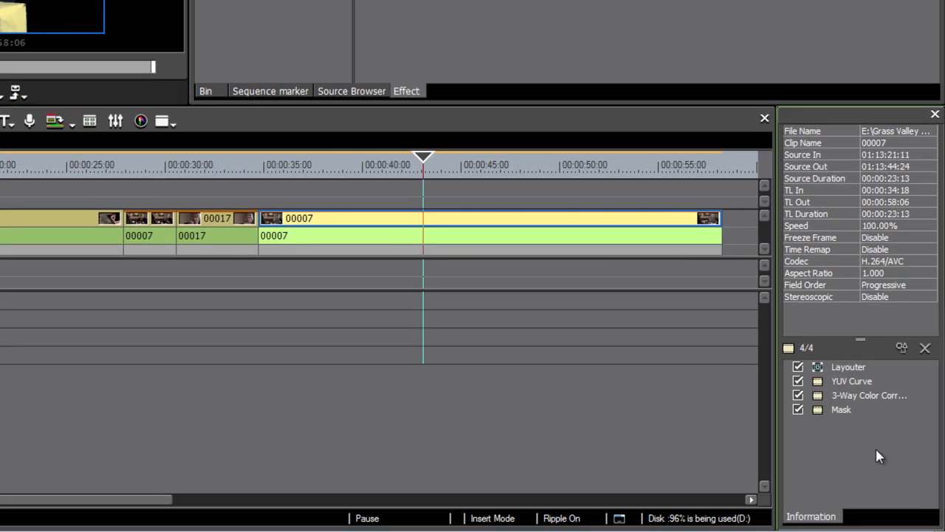
{"action": "left_click_drag", "start_coordinate": [845, 436], "coordinate": [561, 440]}
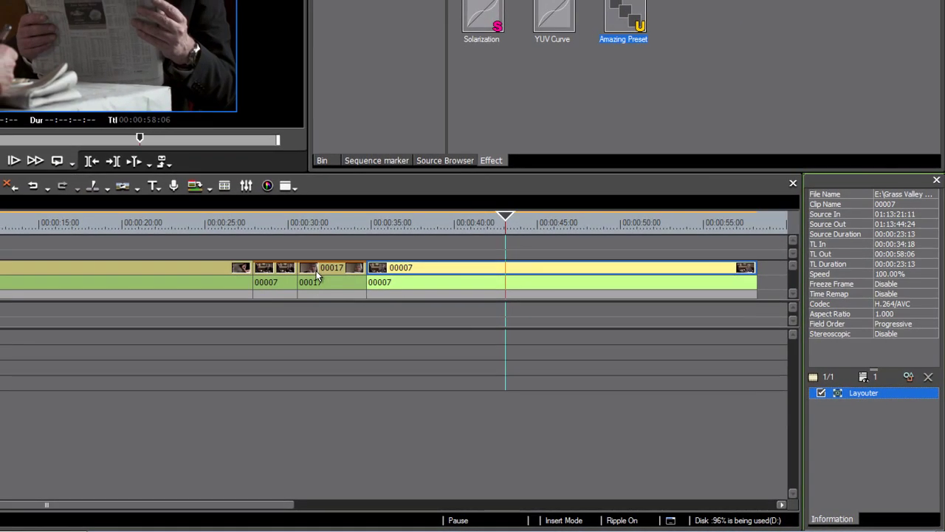
Copy the short 00007 clip's YUV Curve, 3-Way and Mask filters onto clip 00017, then preview it
{"action": "left_click", "coordinate": [316, 275]}
{"action": "left_click_drag", "start_coordinate": [894, 450], "coordinate": [559, 443]}
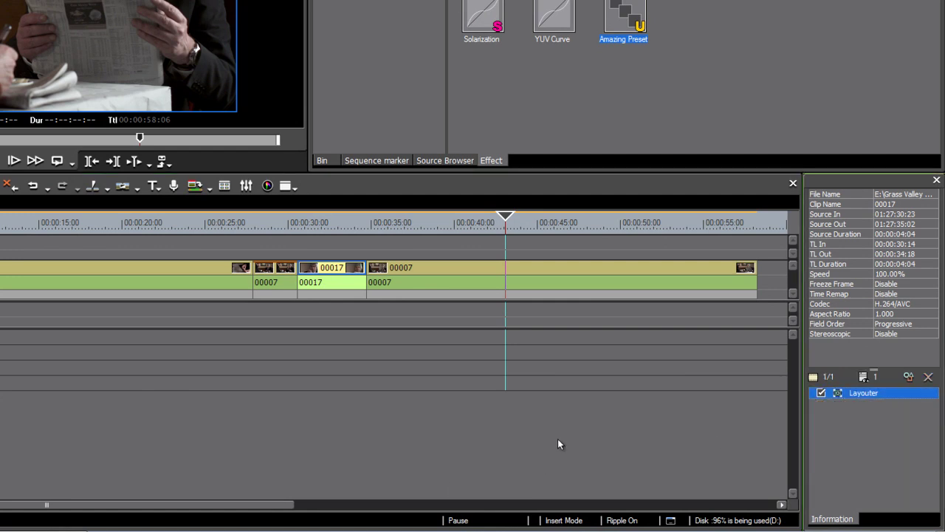
{"action": "left_click", "coordinate": [268, 225]}
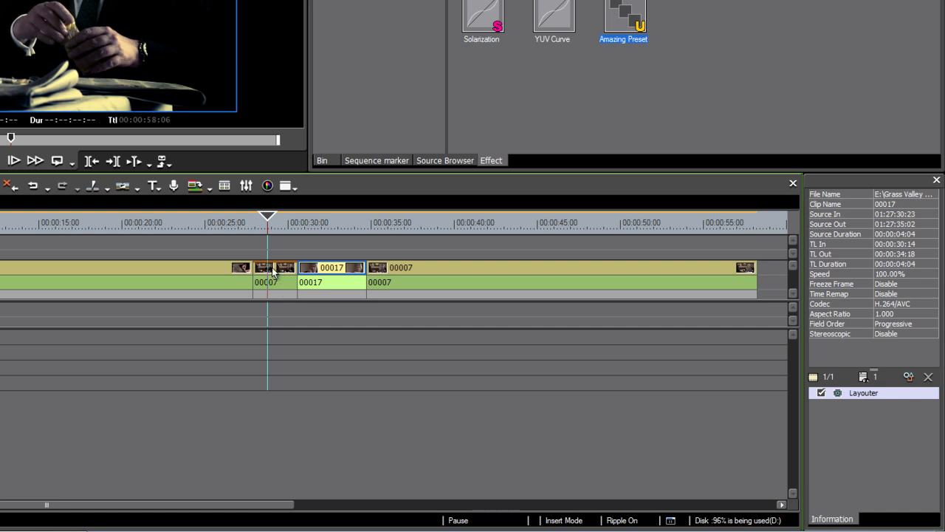
{"action": "left_click", "coordinate": [273, 271]}
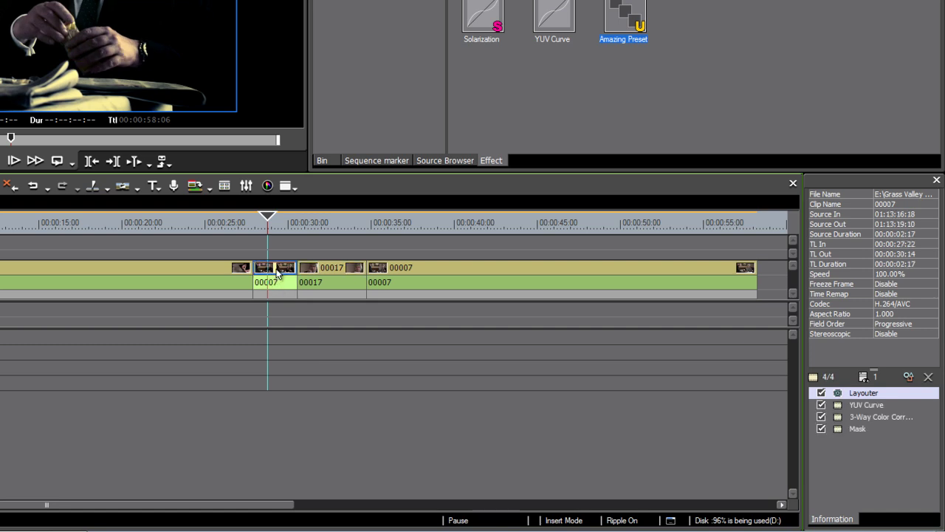
{"action": "left_click_drag", "start_coordinate": [873, 455], "coordinate": [841, 405]}
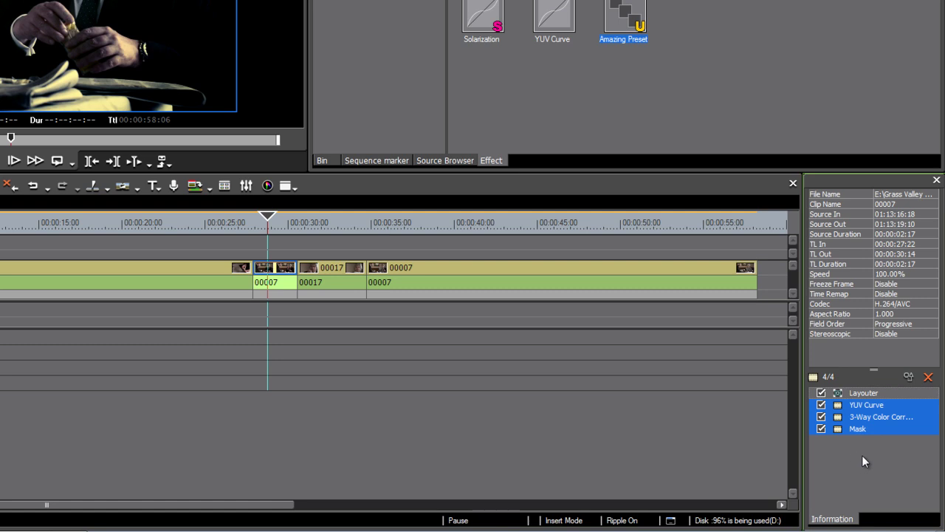
{"action": "left_click_drag", "start_coordinate": [864, 412], "coordinate": [334, 275]}
{"action": "left_click", "coordinate": [343, 227]}
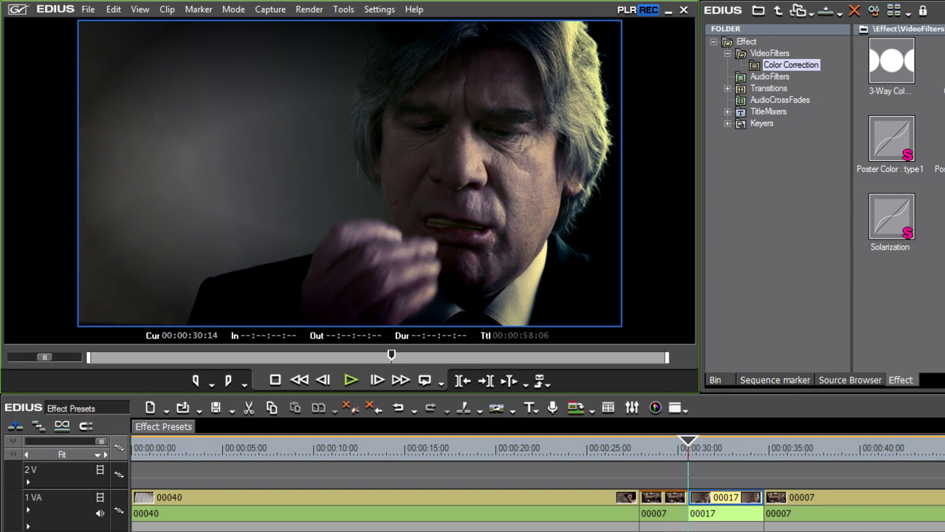
Drag the short 00007 clip's three filters onto the long 00007 clip
{"action": "left_click", "coordinate": [668, 451]}
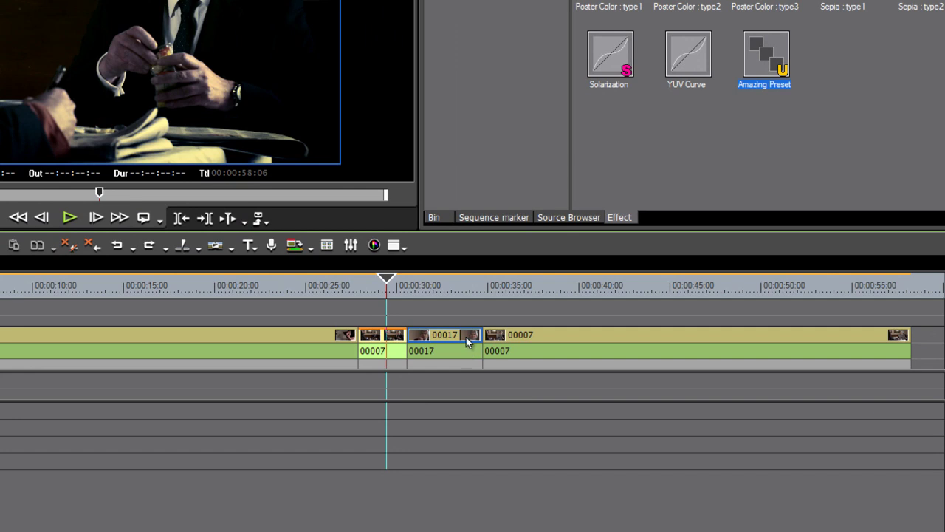
{"action": "left_click", "coordinate": [516, 335]}
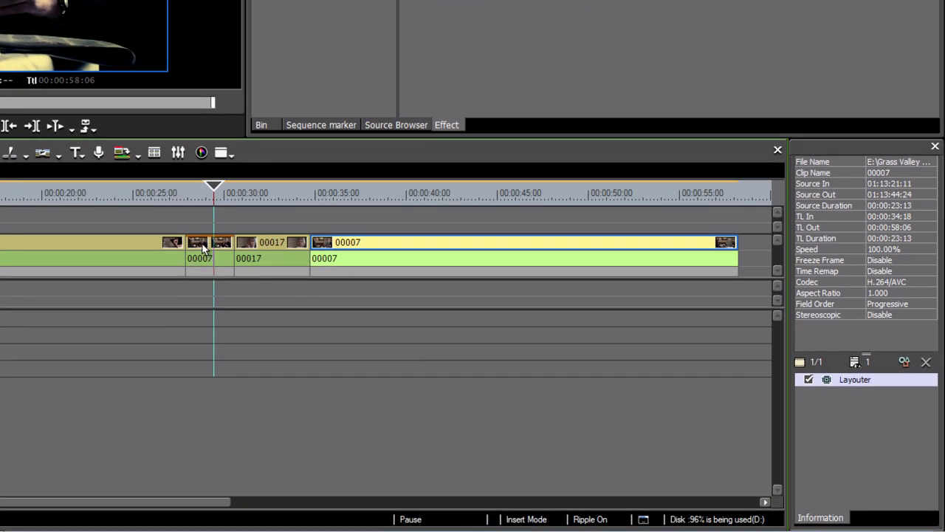
{"action": "left_click", "coordinate": [210, 262]}
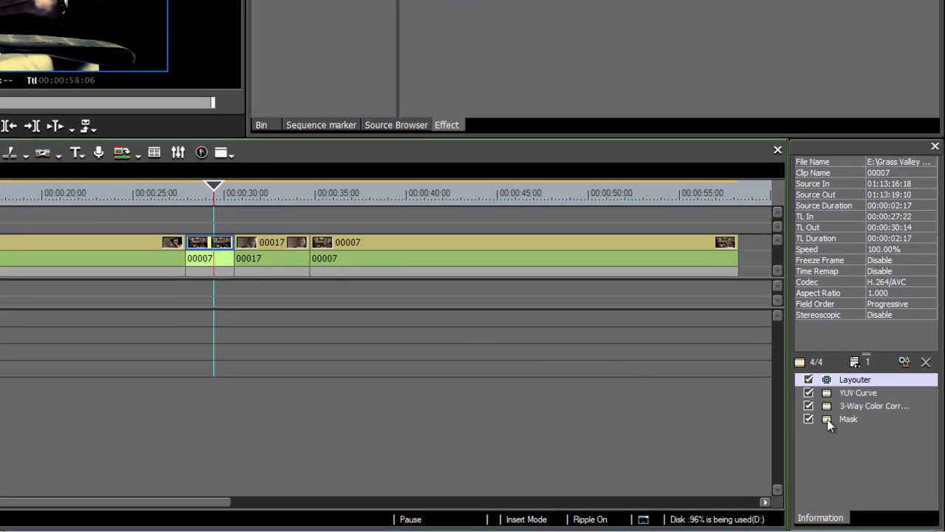
{"action": "left_click_drag", "start_coordinate": [575, 316], "coordinate": [264, 226]}
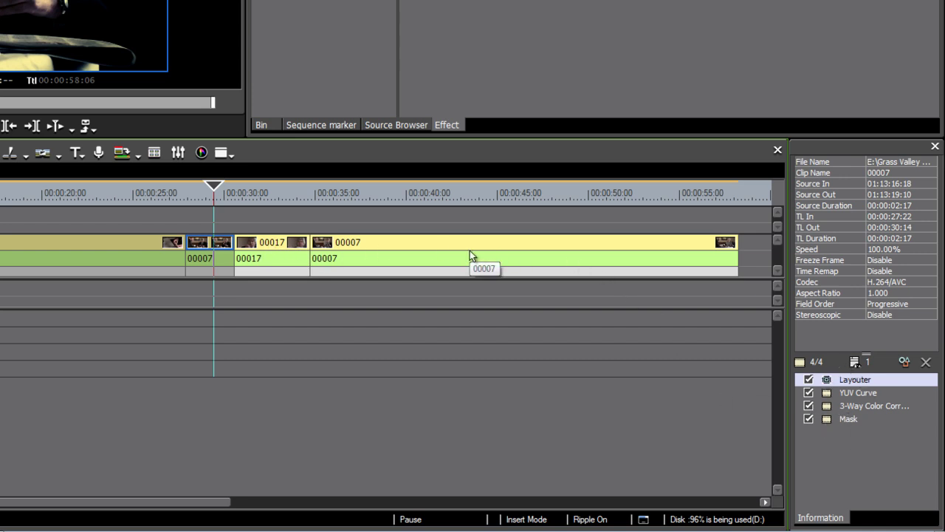
{"action": "left_click", "coordinate": [802, 381]}
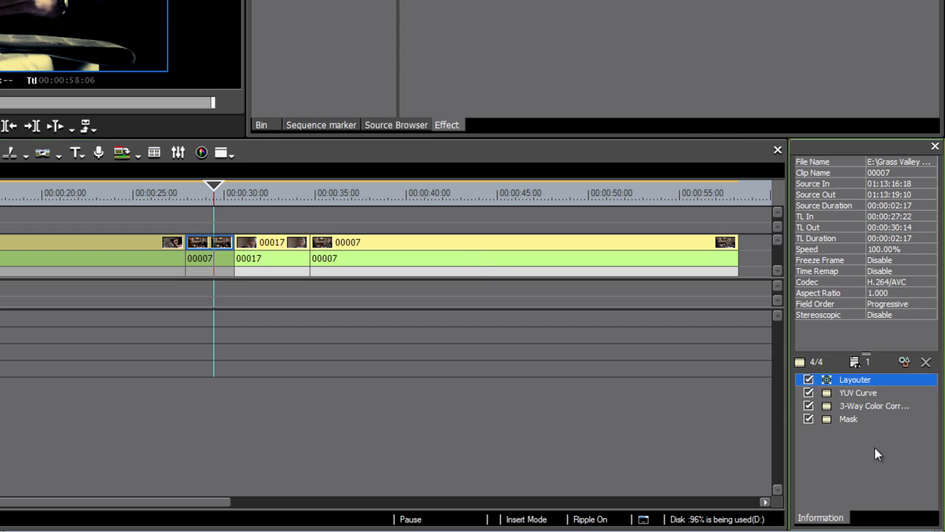
{"action": "left_click_drag", "start_coordinate": [837, 393], "coordinate": [386, 247]}
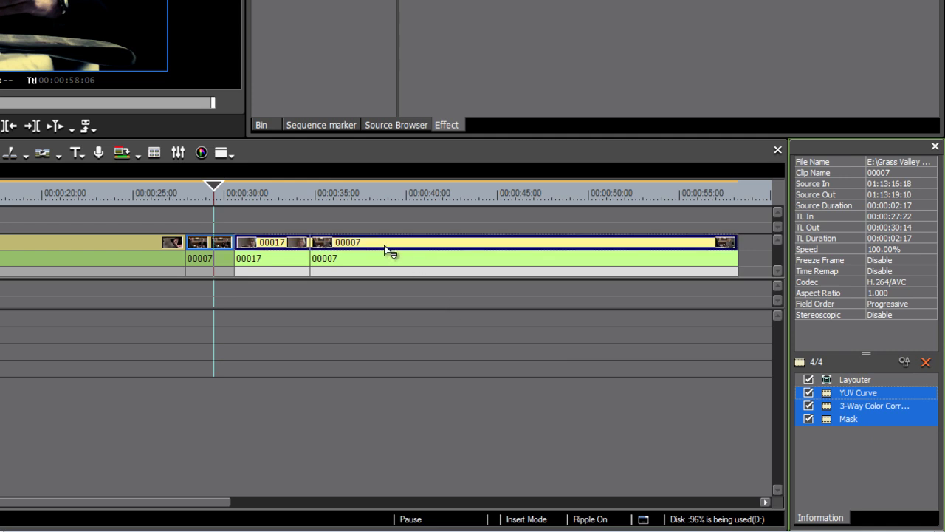
{"action": "left_click_drag", "start_coordinate": [385, 247], "coordinate": [378, 243]}
{"action": "left_click_drag", "start_coordinate": [379, 246], "coordinate": [379, 247]}
Scrub through the graded shots, then copy the long 00007 clip with its filters
{"action": "left_click", "coordinate": [268, 195]}
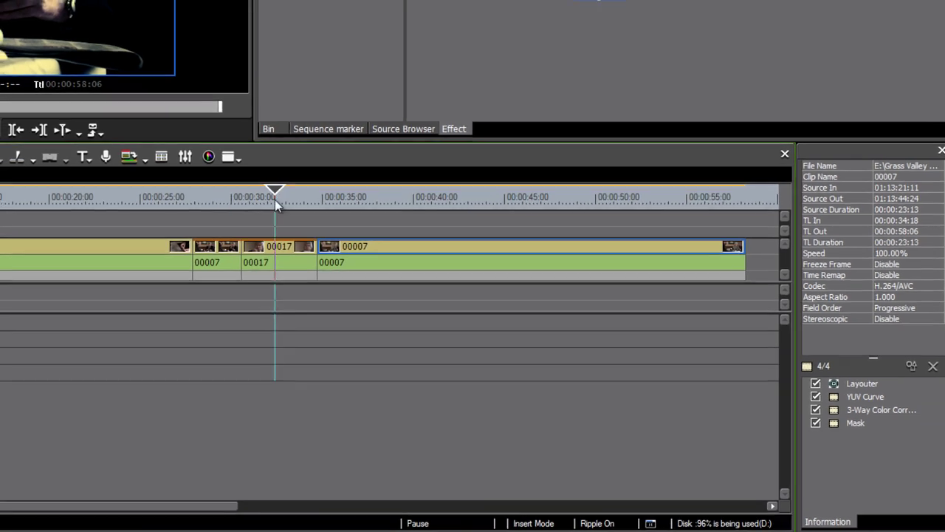
{"action": "left_click_drag", "start_coordinate": [275, 199], "coordinate": [395, 200]}
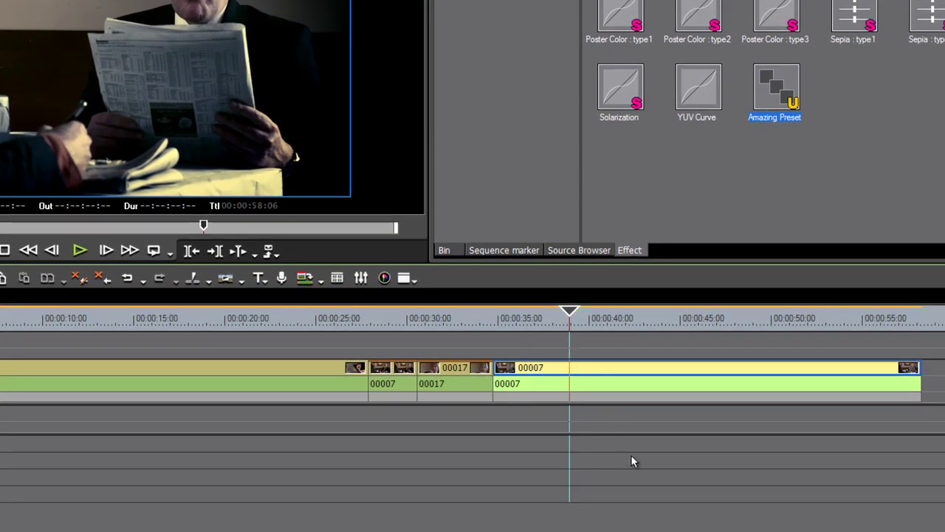
{"action": "right_click", "coordinate": [604, 368]}
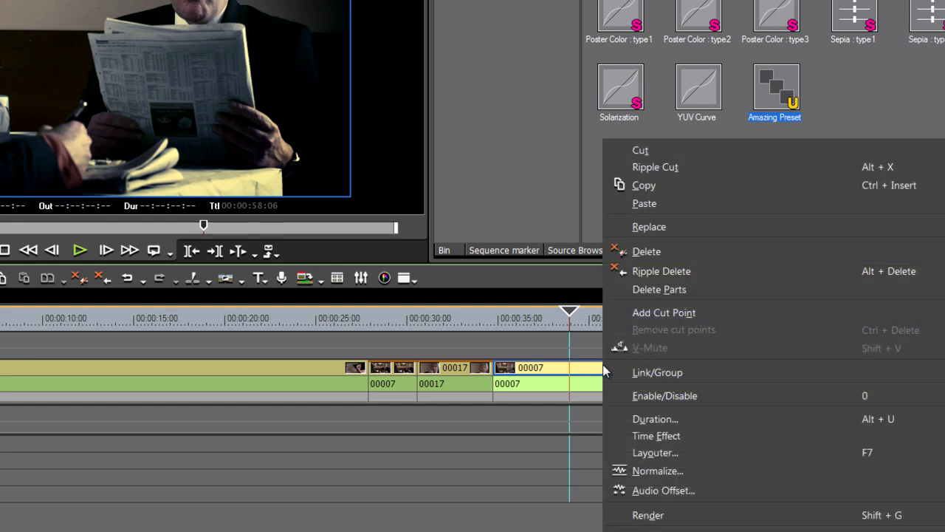
{"action": "left_click", "coordinate": [644, 187]}
Replace clip 00040's filters with the copied 00007 grade, then scrub to about 00:00:22 to review it
{"action": "left_click", "coordinate": [151, 324]}
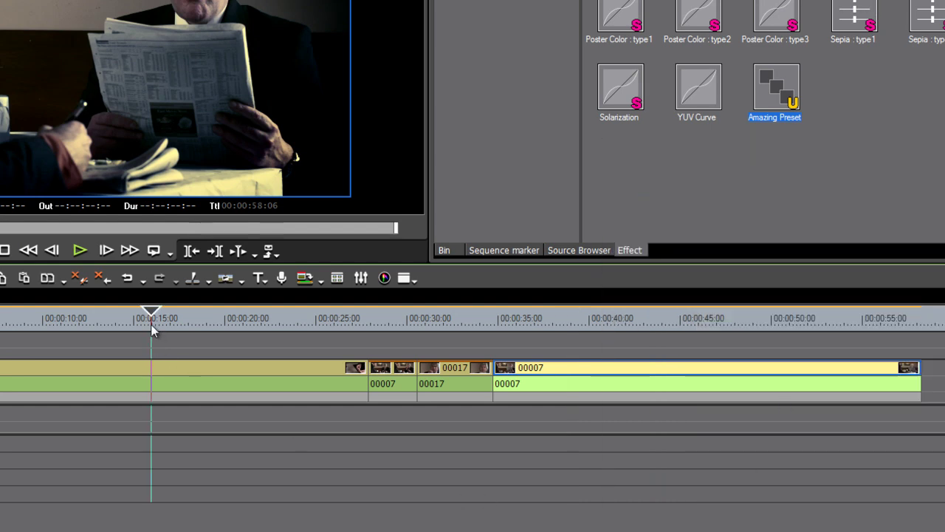
{"action": "left_click", "coordinate": [186, 368]}
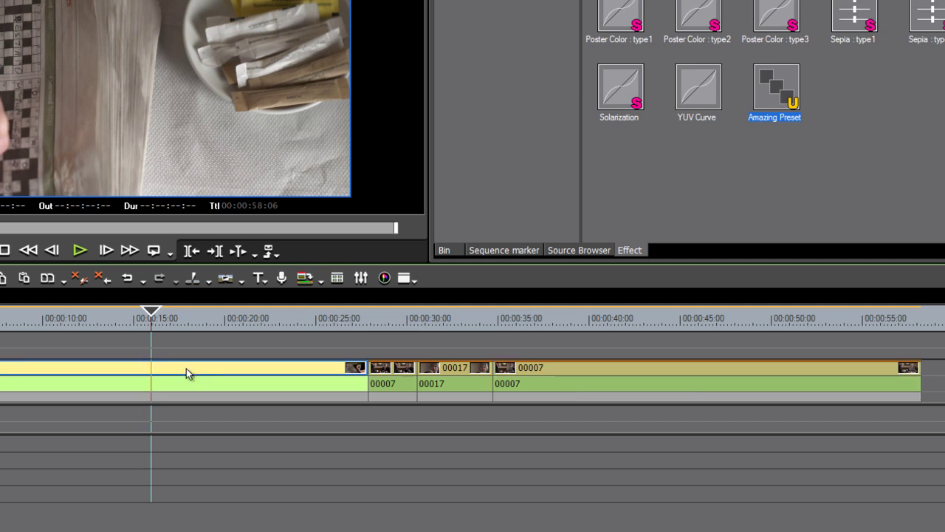
{"action": "right_click", "coordinate": [172, 368]}
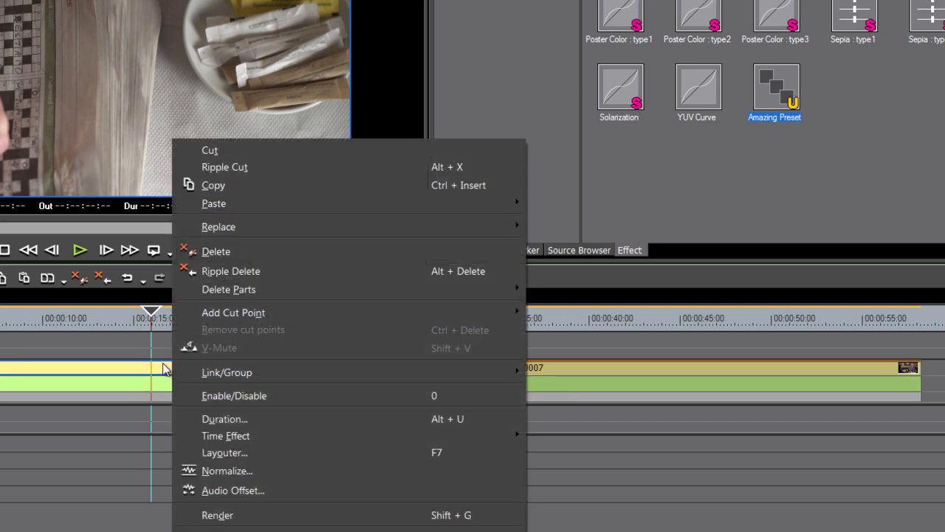
{"action": "mouse_move", "coordinate": [240, 224]}
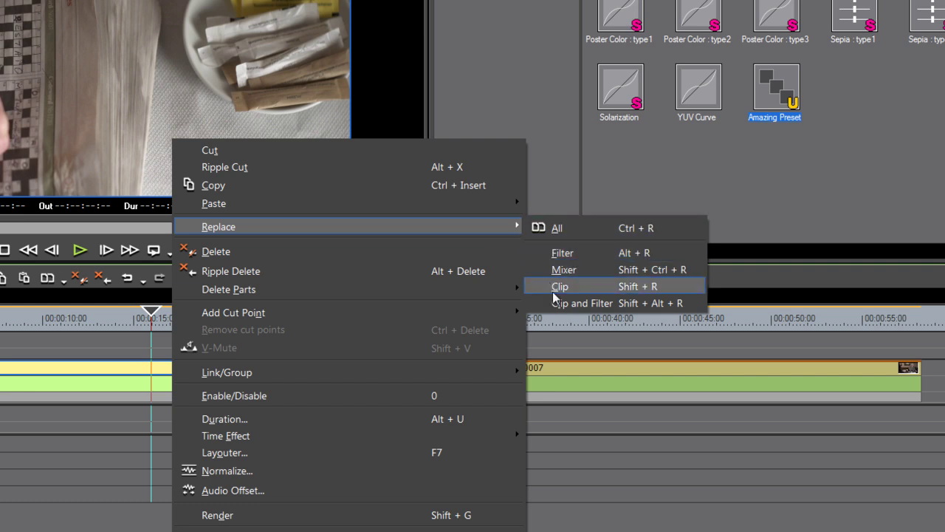
{"action": "left_click", "coordinate": [584, 252]}
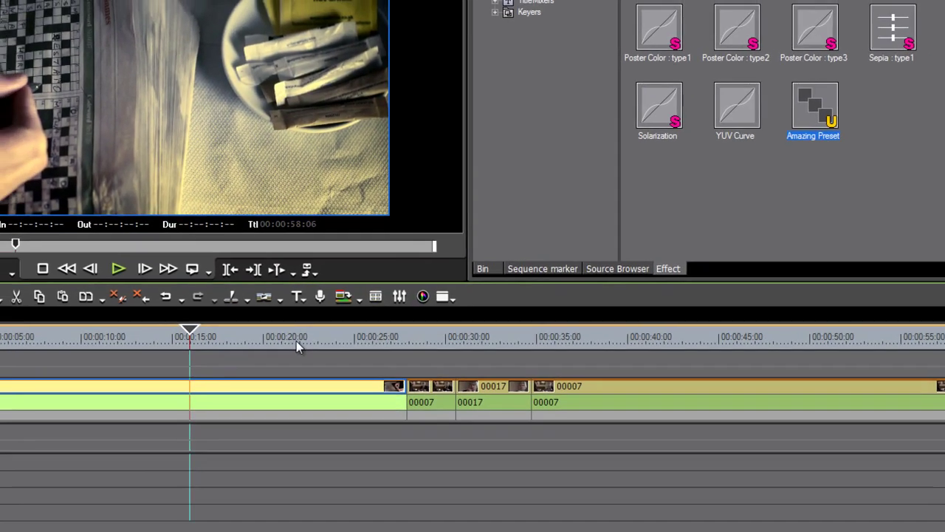
{"action": "left_click_drag", "start_coordinate": [296, 340], "coordinate": [248, 355]}
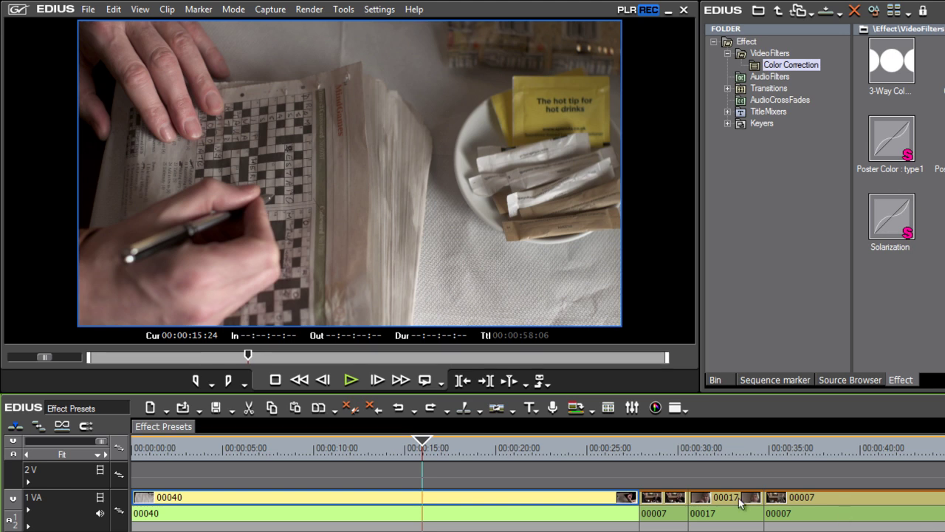
{"action": "left_click", "coordinate": [666, 499]}
{"action": "left_click", "coordinate": [660, 448]}
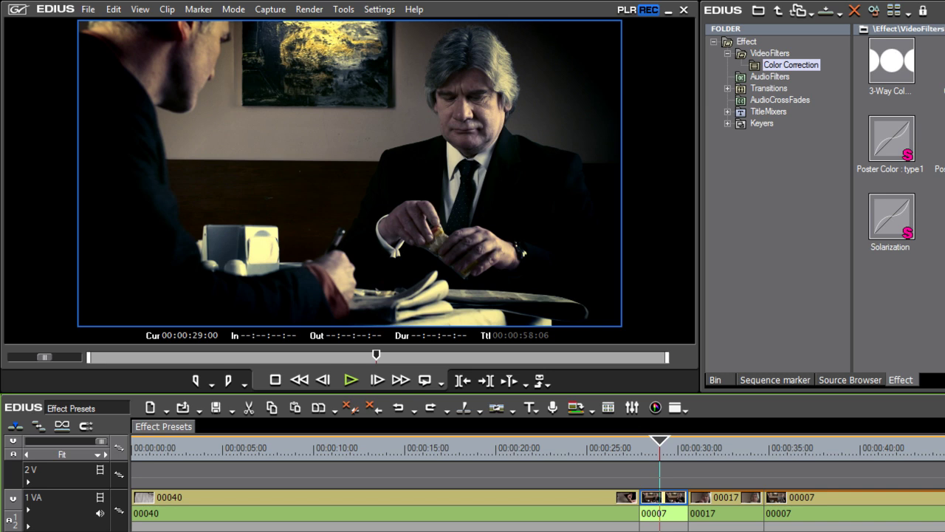
{"action": "left_click", "coordinate": [539, 452]}
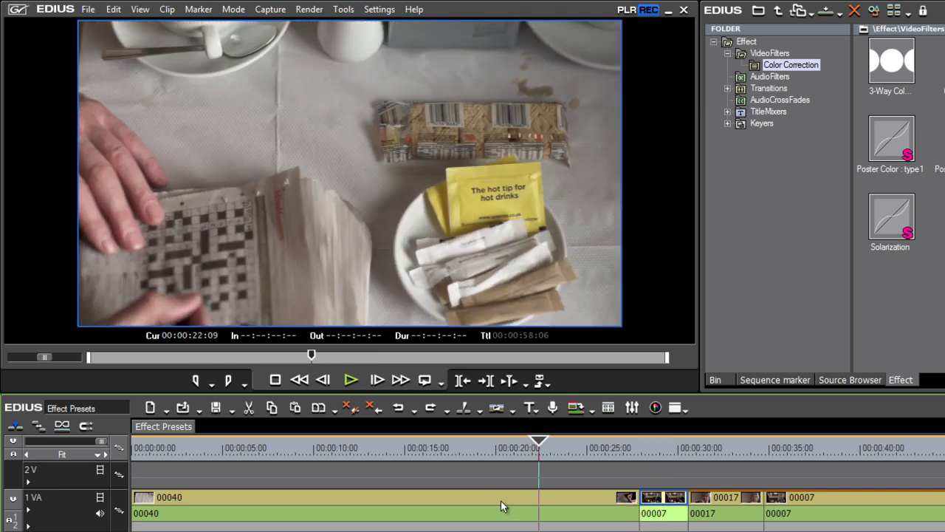
{"action": "left_click", "coordinate": [501, 505]}
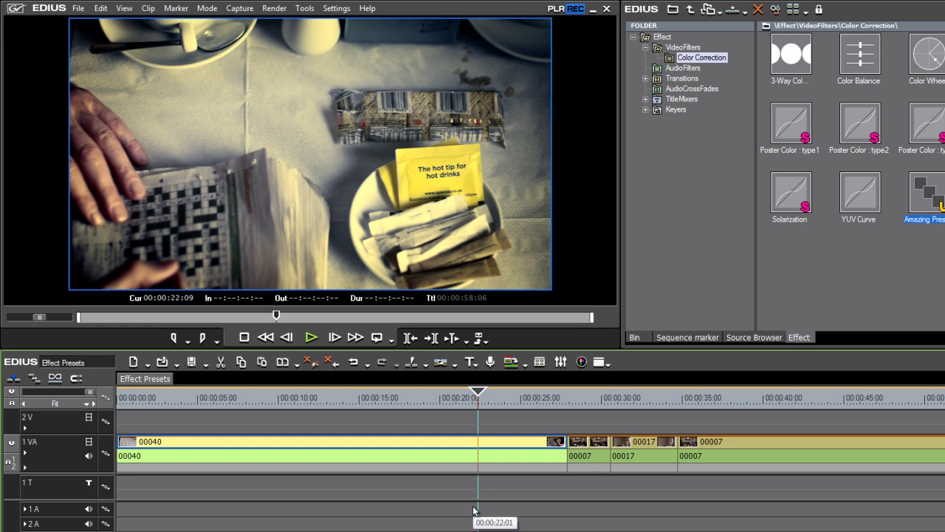
Reapply the copied 00007 filters to clip 00040 and preview the paler, yellower result at 00:00:21:08
{"action": "right_click", "coordinate": [489, 443]}
{"action": "mouse_move", "coordinate": [616, 316]}
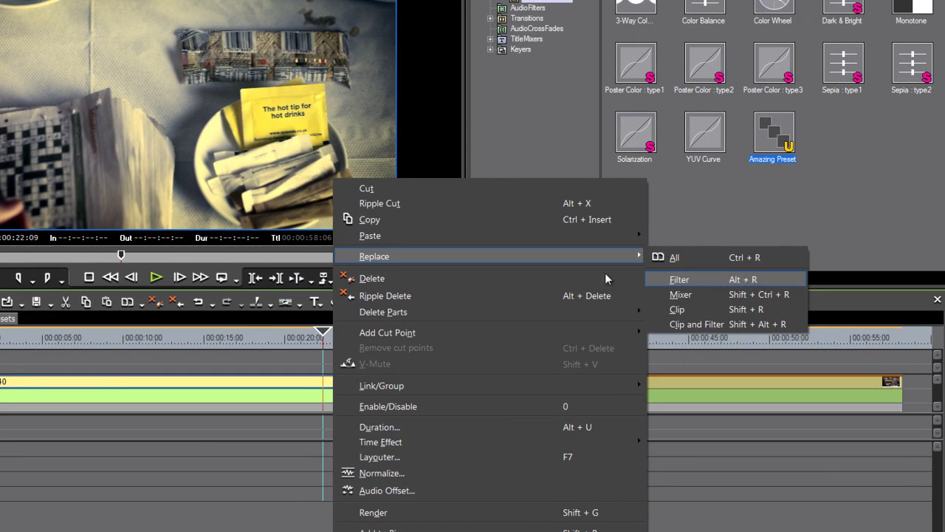
{"action": "left_click", "coordinate": [767, 281]}
{"action": "left_click", "coordinate": [306, 341]}
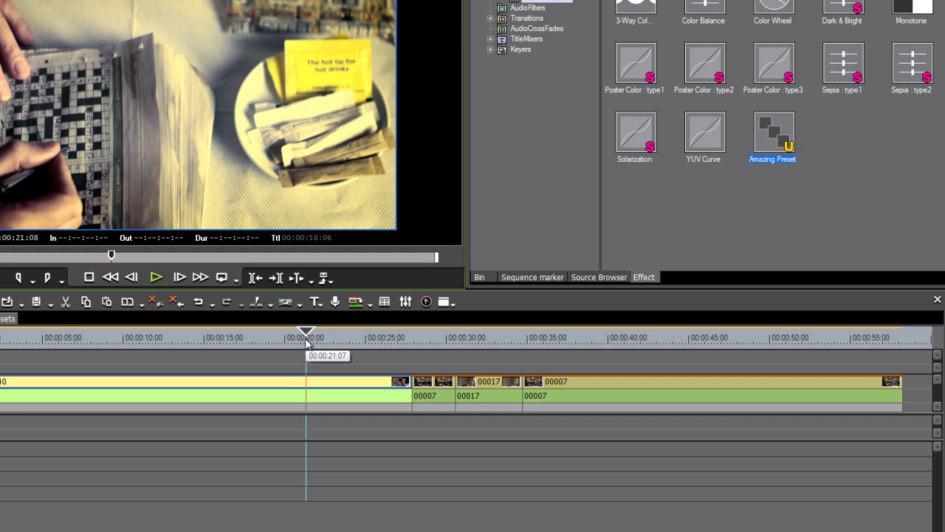